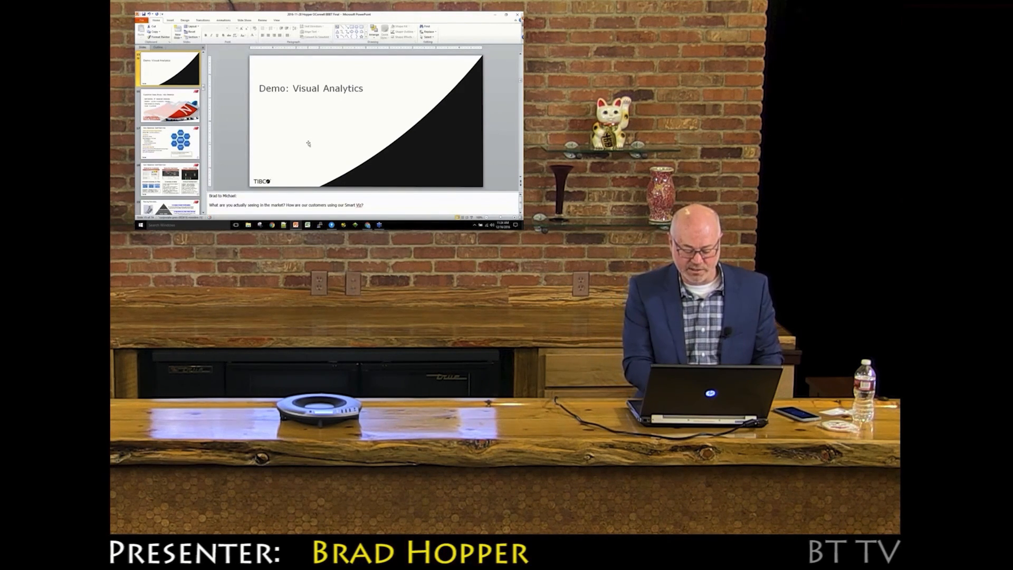
- Switch to TIBCO Spotfire and mark the 40, 50 and 60 sectors in the Age Groups pie chart
click(331, 225)
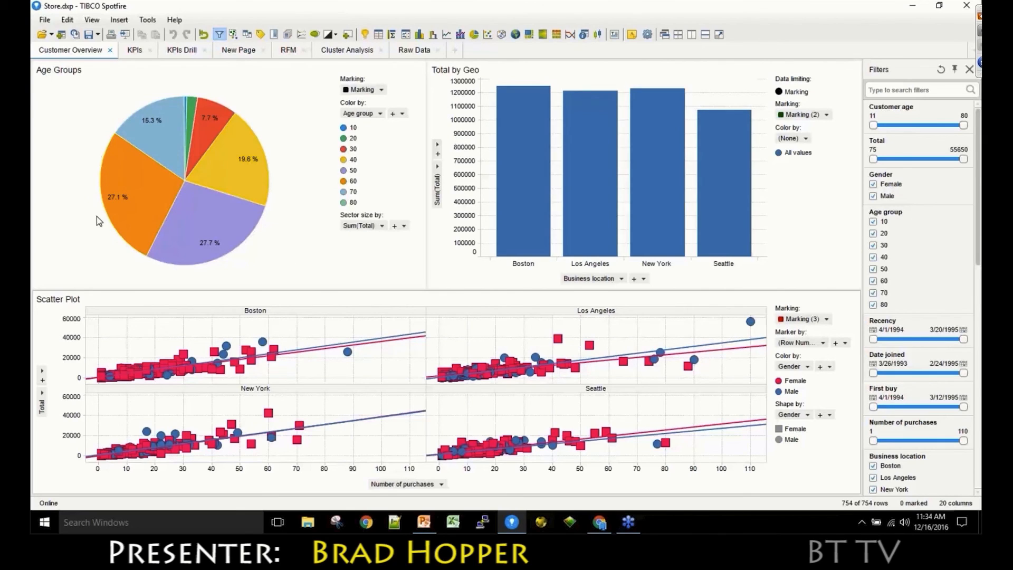
mouse_move(174, 153)
click(88, 201)
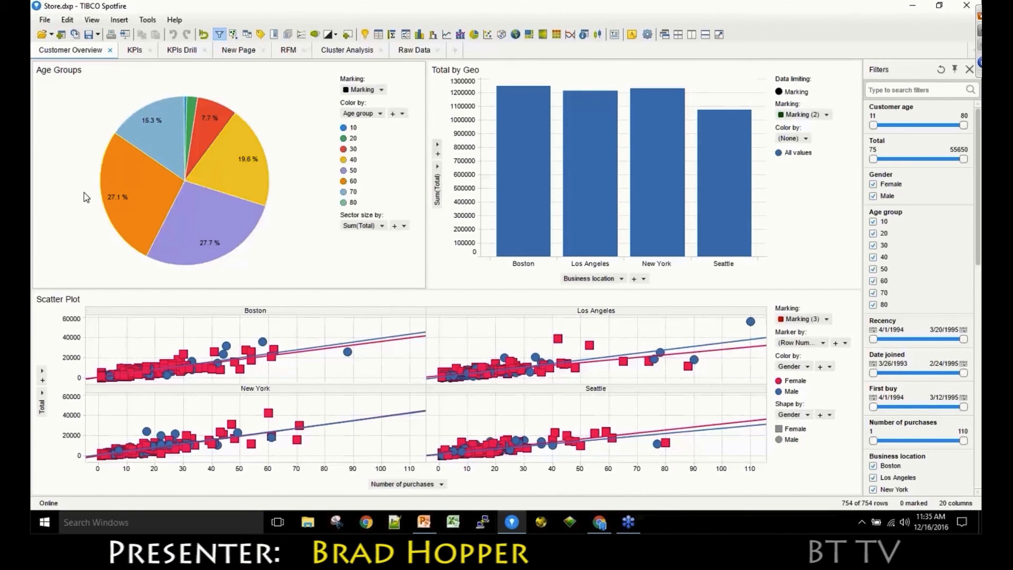
drag(84, 192, 254, 277)
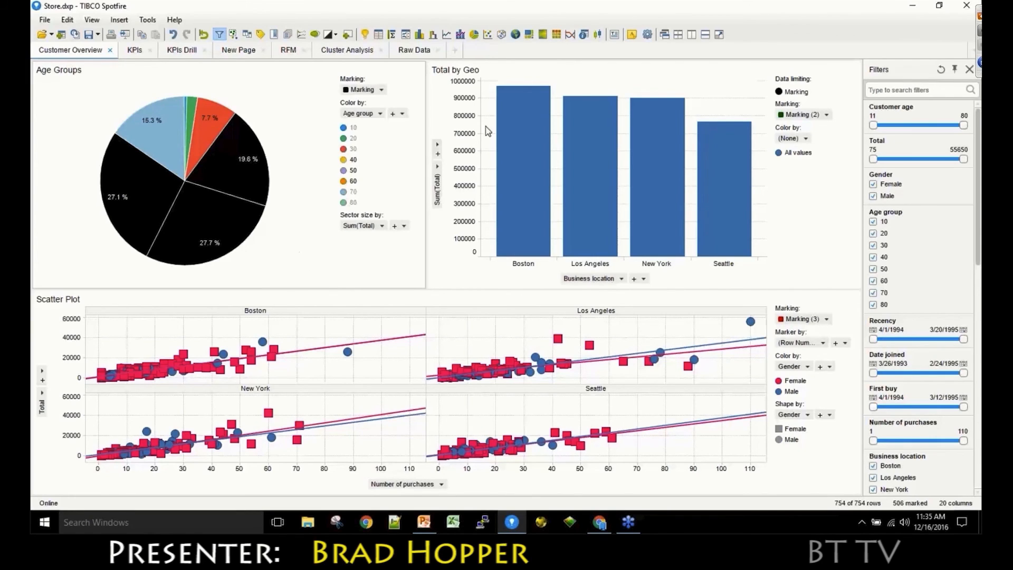
- Mark the Boston and Los Angeles bars in the Total by Geo chart and inspect their scatter plot trend lines
drag(512, 82, 588, 188)
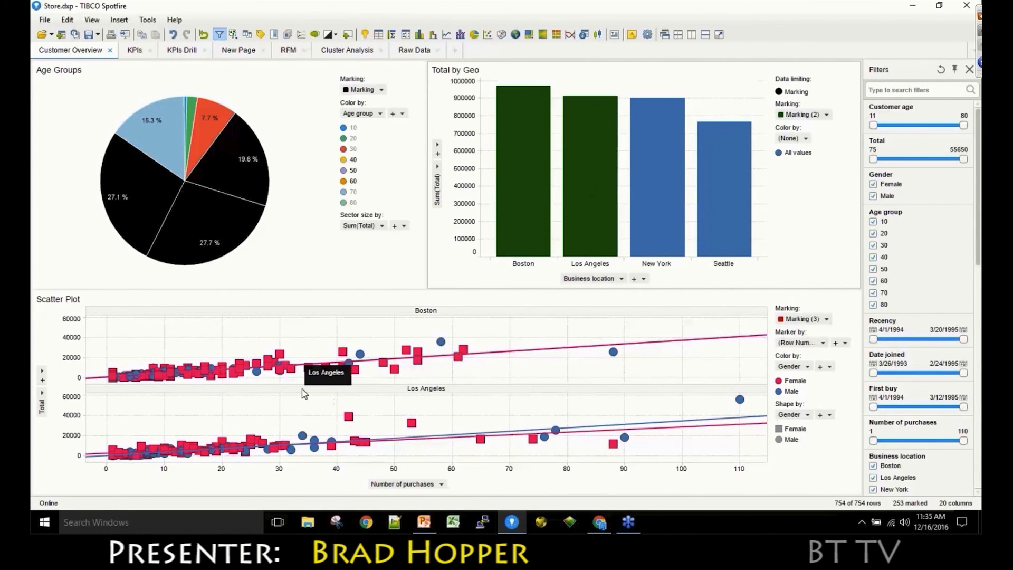
mouse_move(305, 350)
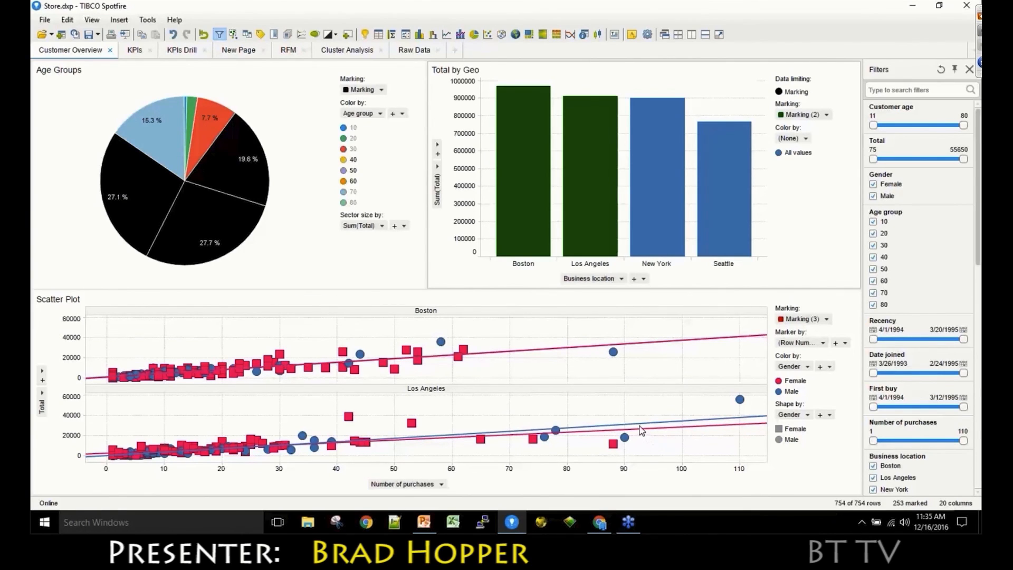
mouse_move(651, 423)
mouse_move(532, 355)
- Try limiting the Total filter to 29041 and above, and to 26684 and below, restoring its full range
drag(873, 159, 917, 160)
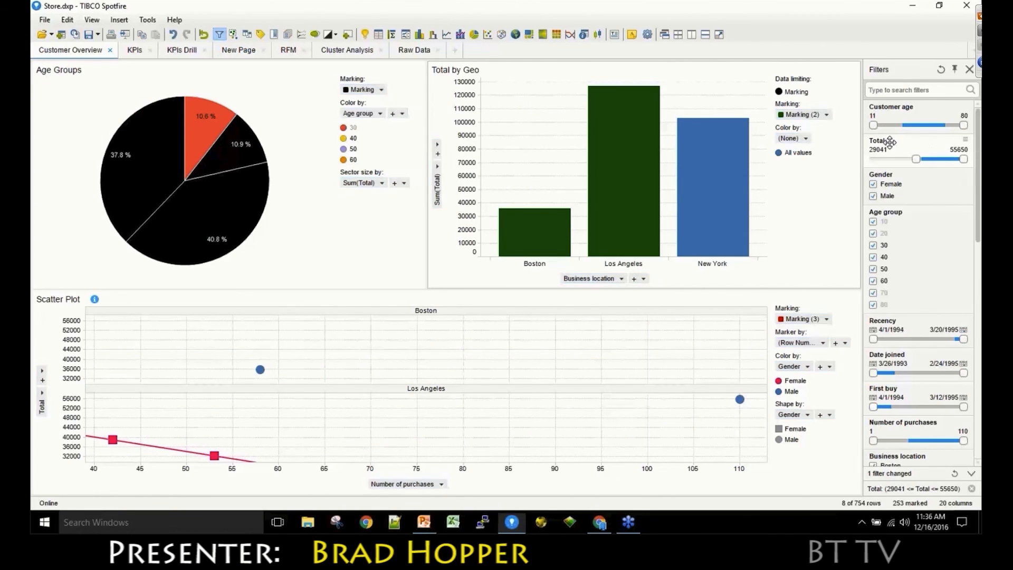
drag(930, 165, 873, 164)
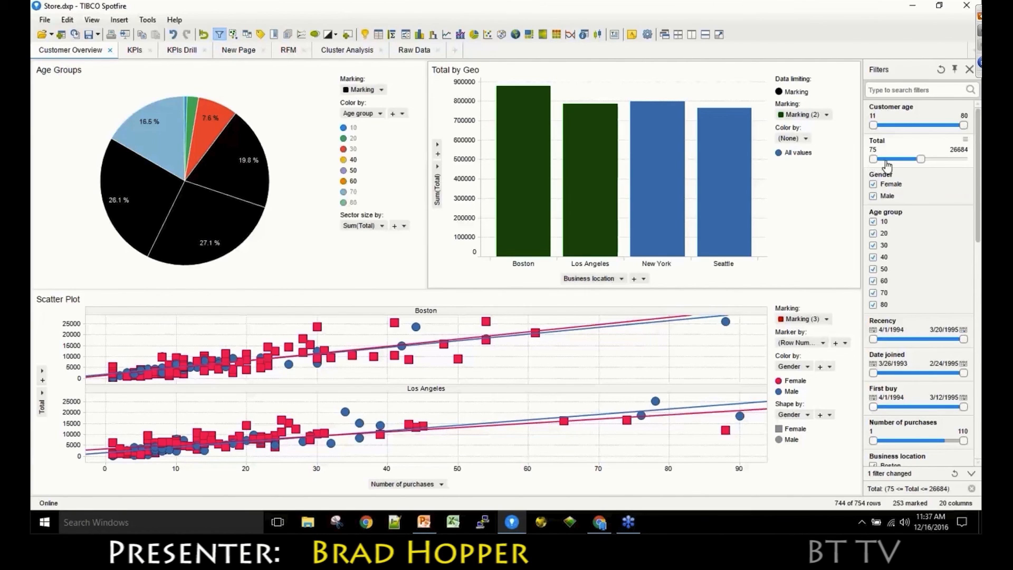
drag(891, 166, 970, 165)
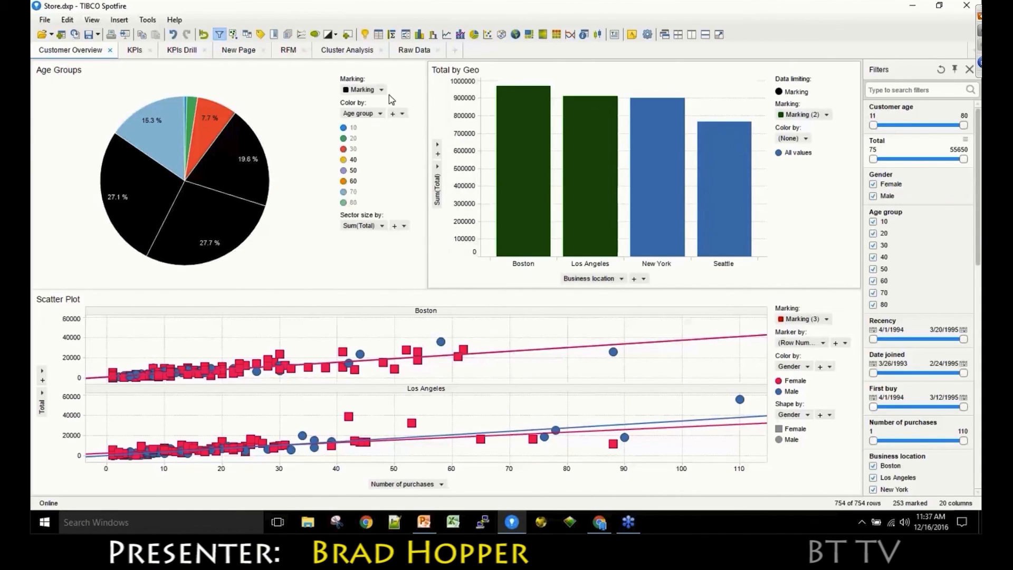
- Drill from the Boston tile on the KPIs page into the KPIs Drill page
click(134, 51)
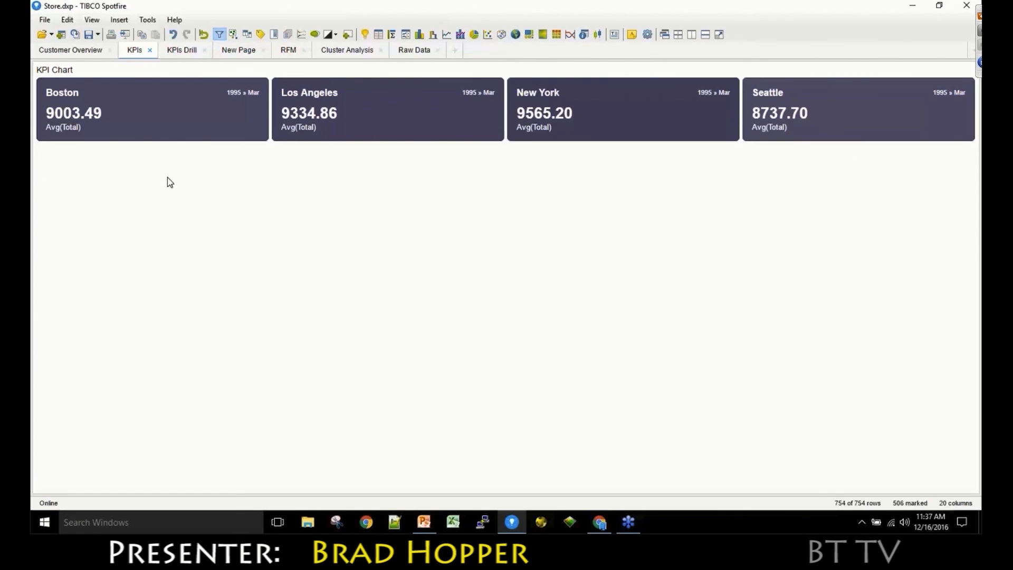
click(161, 118)
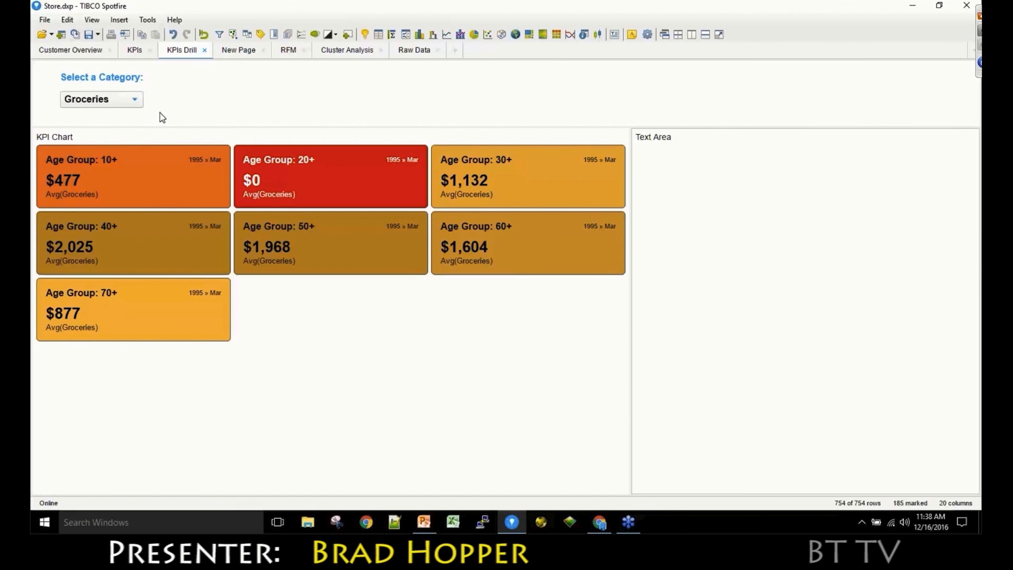
click(136, 55)
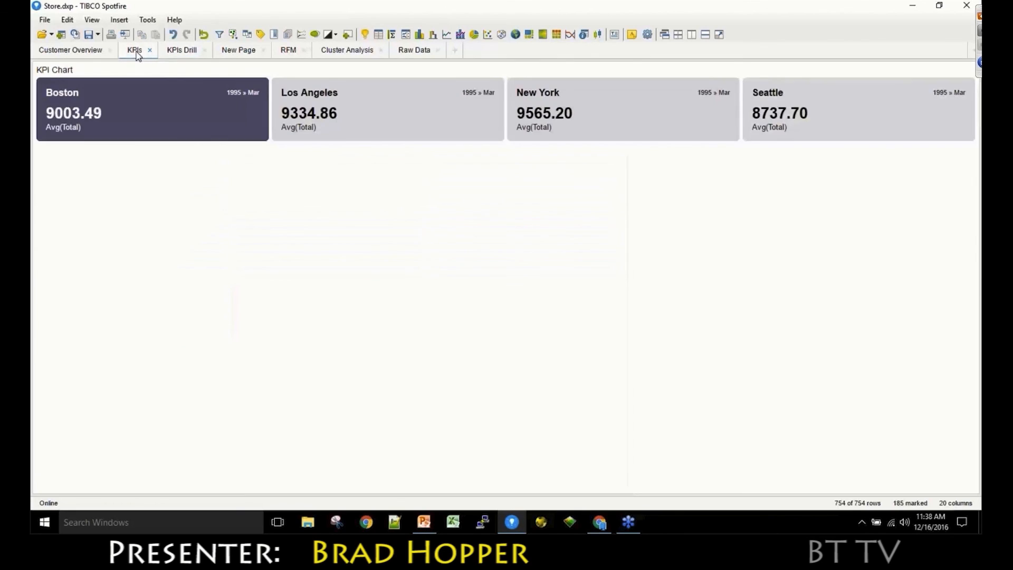
click(182, 50)
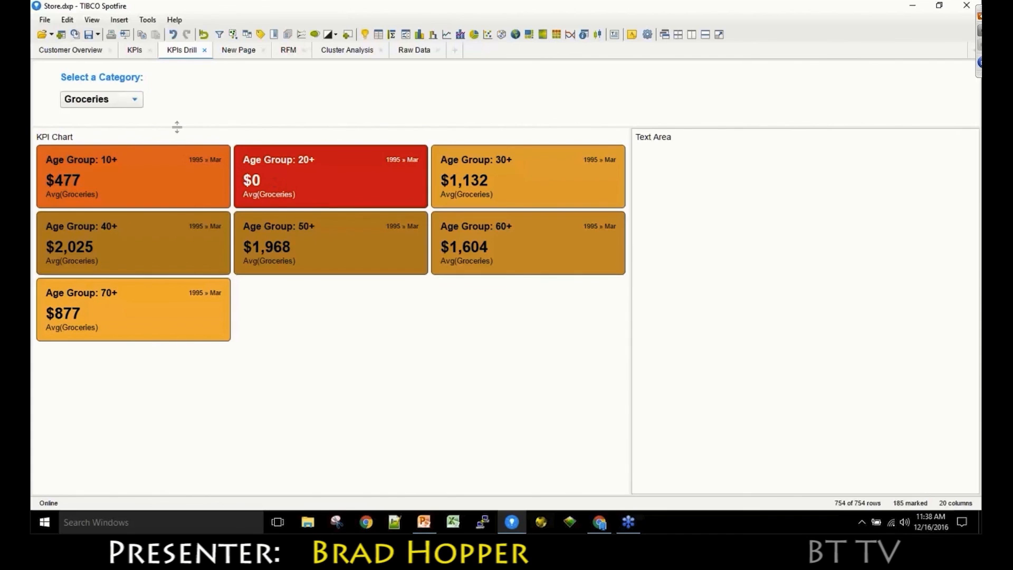
- Try the Garden category for the age group KPIs, settle on Furniture, and narrow the KPI chart to widen the text area
click(133, 101)
click(125, 133)
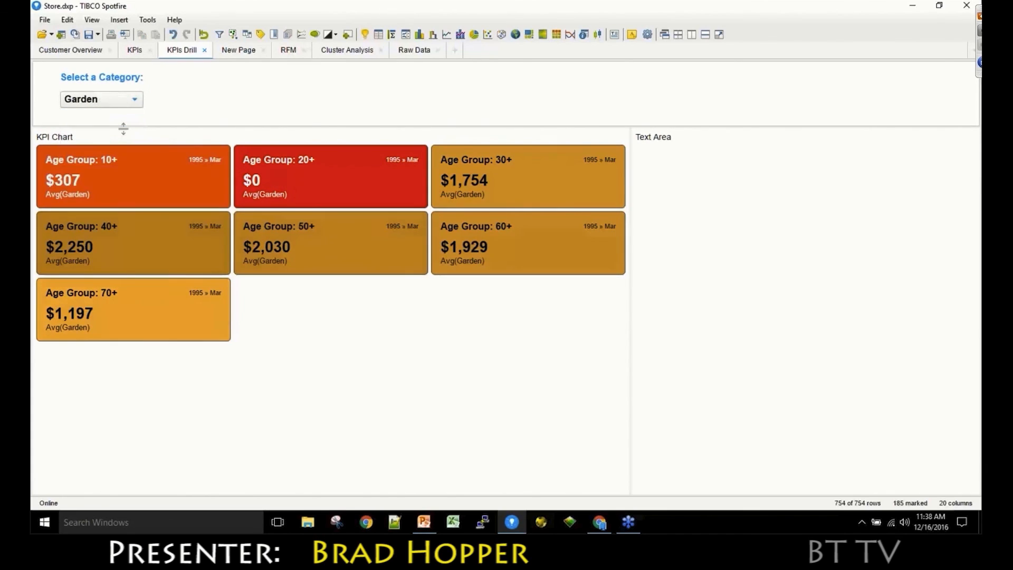
click(127, 100)
click(125, 150)
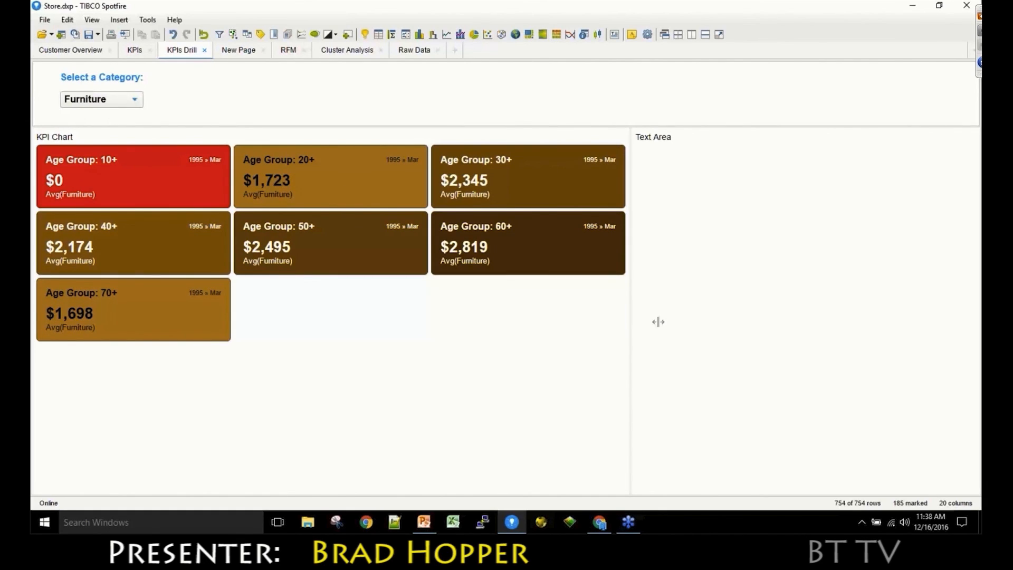
drag(658, 322, 321, 312)
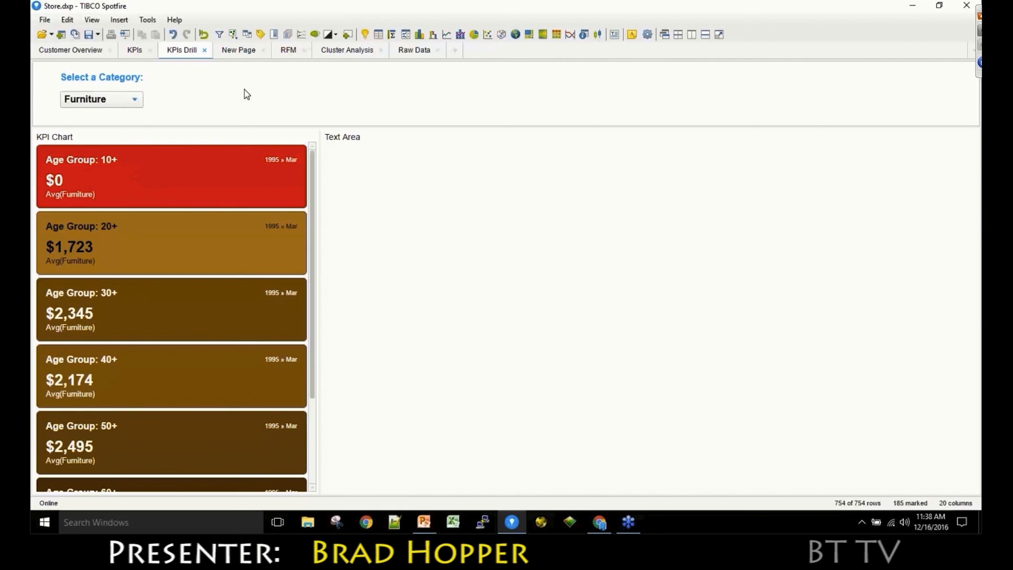
- On the New Page page, get recommended visualizations for the Total and Business location columns
click(237, 51)
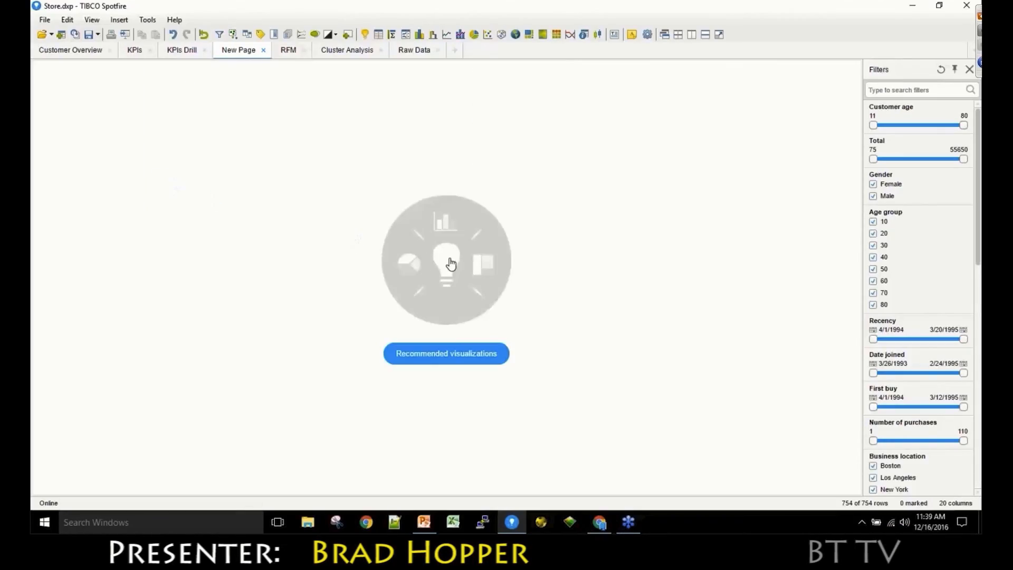
click(450, 264)
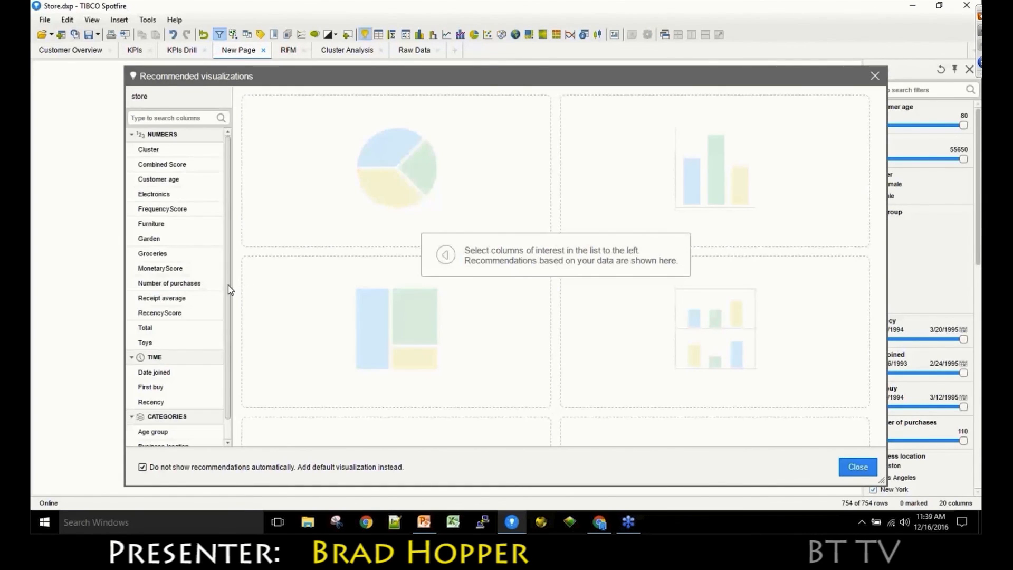
drag(228, 288, 229, 318)
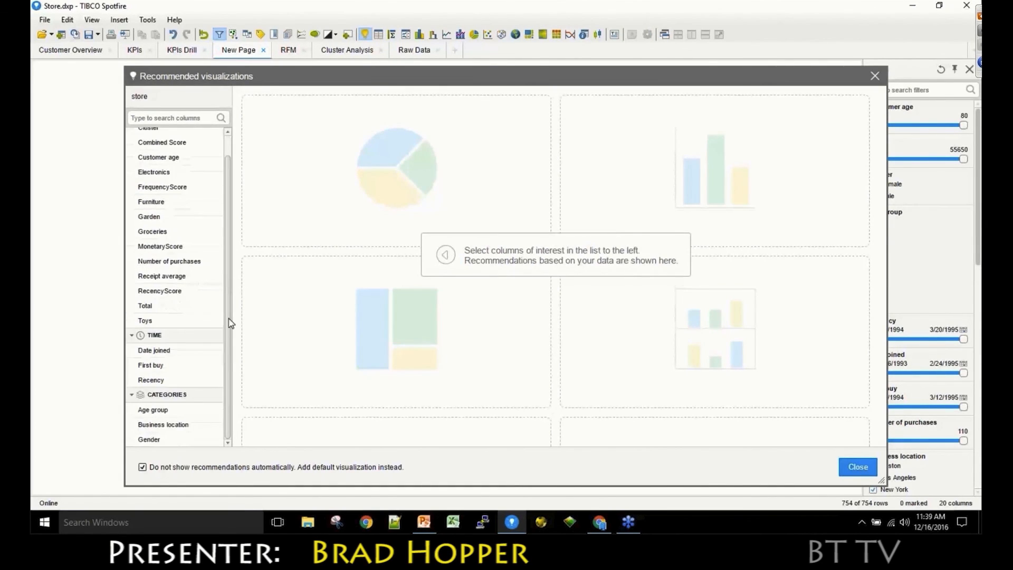
click(190, 312)
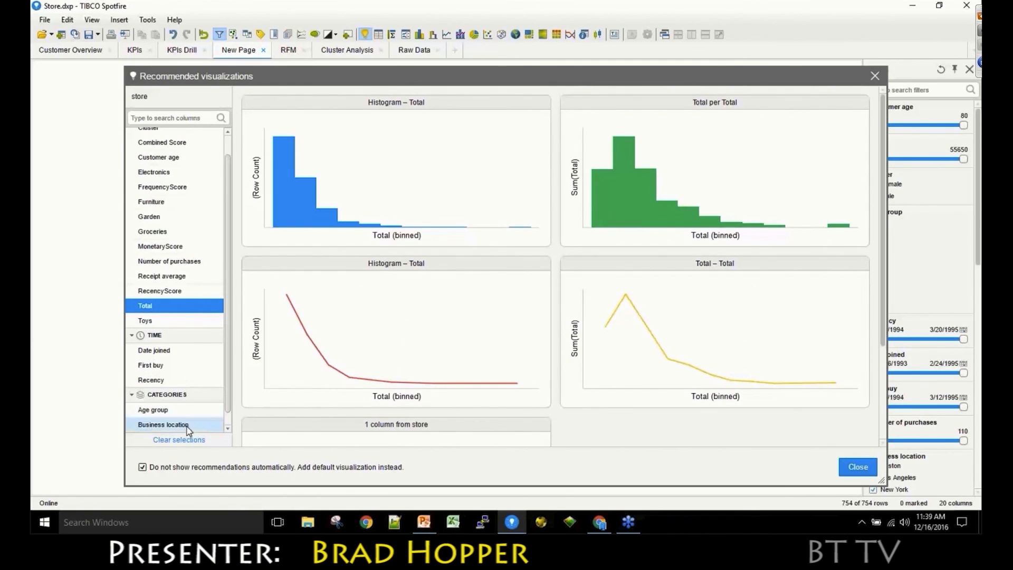
click(187, 427)
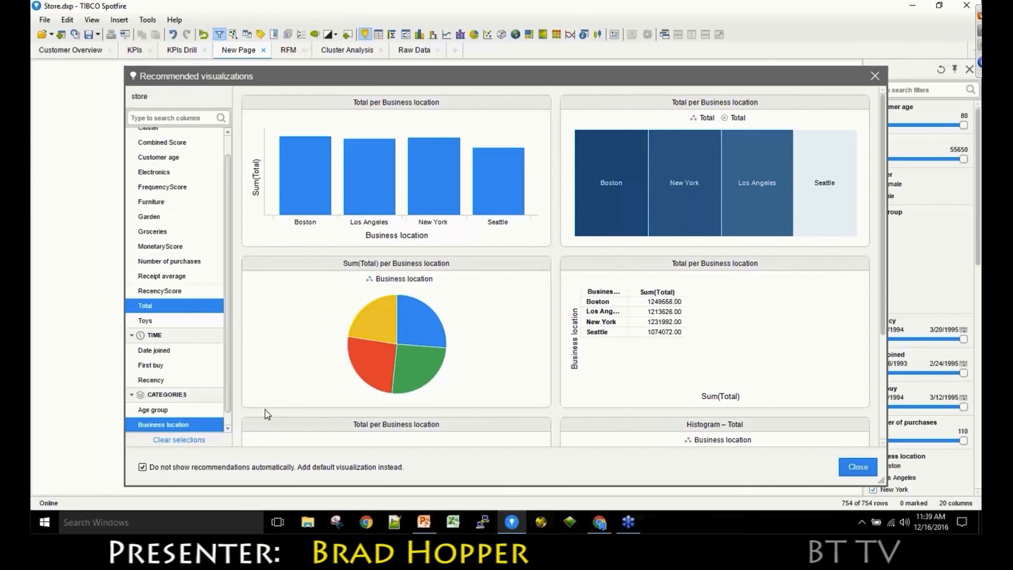
- Add the recommended treemap and bar chart of Total per Business location to the page
mouse_move(523, 162)
drag(884, 223, 890, 330)
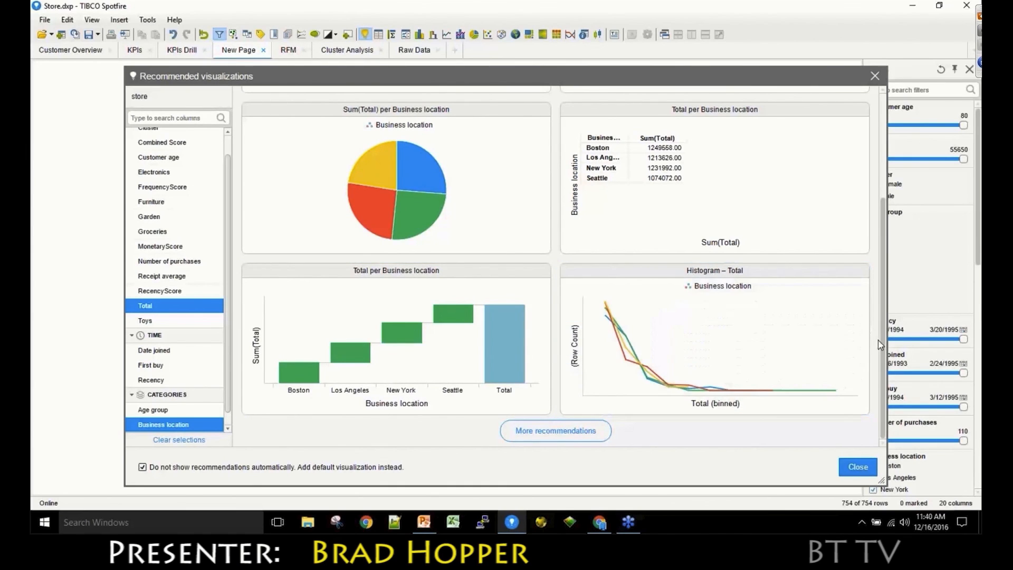
drag(887, 349, 871, 280)
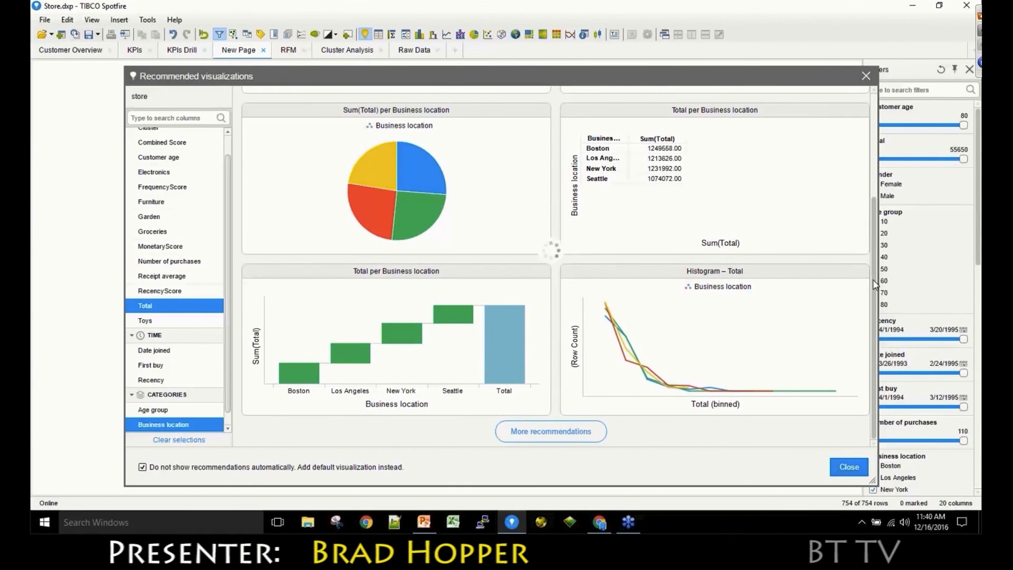
click(763, 149)
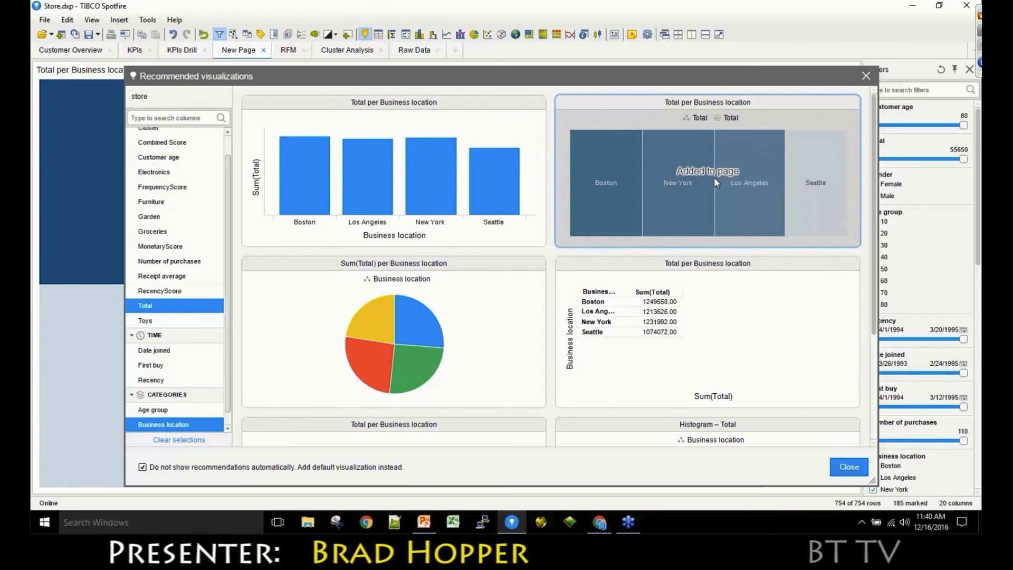
mouse_move(474, 200)
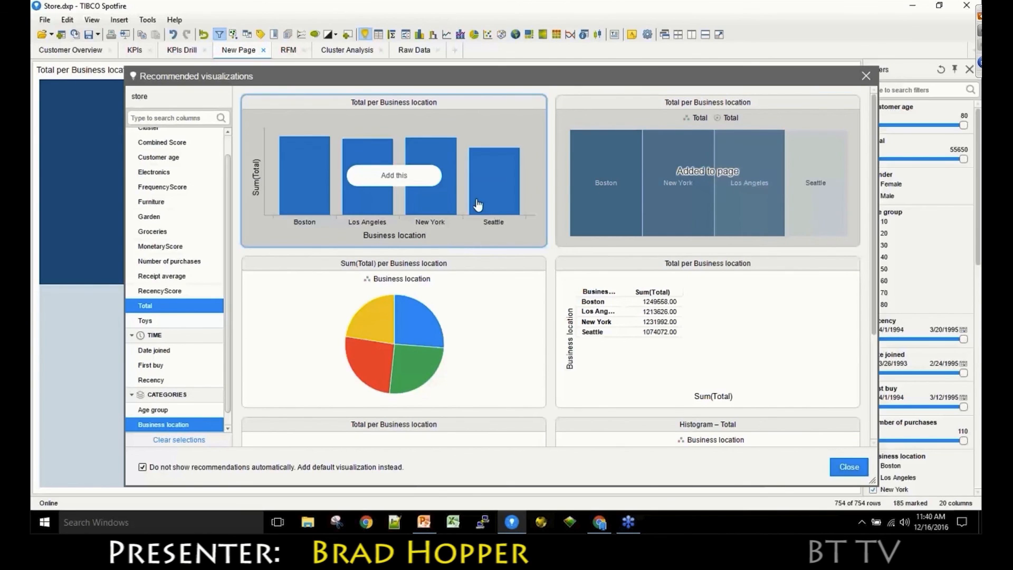
click(394, 176)
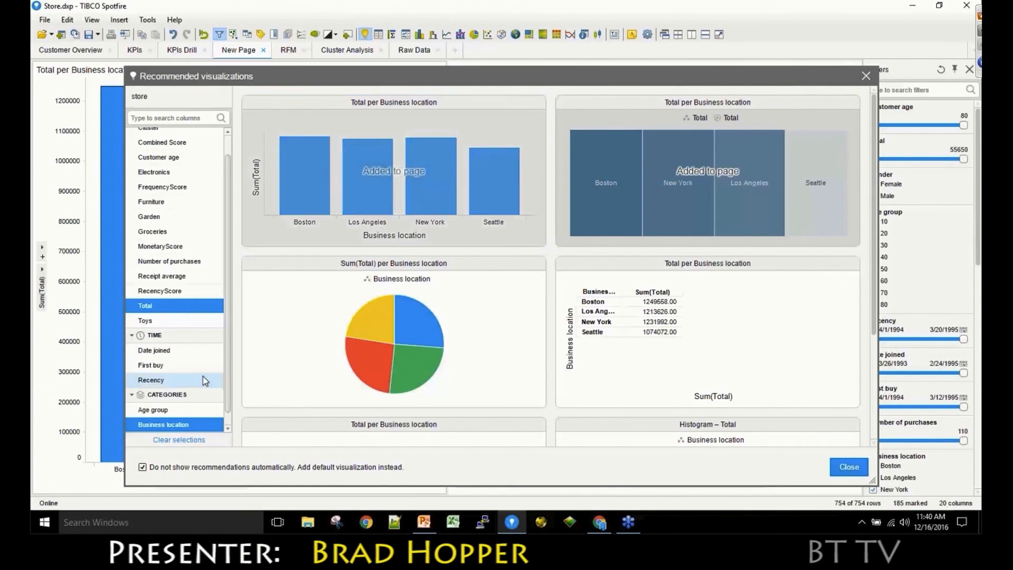
- Replace Business location with Gender in the column selection and add the recommended Sum(Total) per Gender pie chart
click(186, 426)
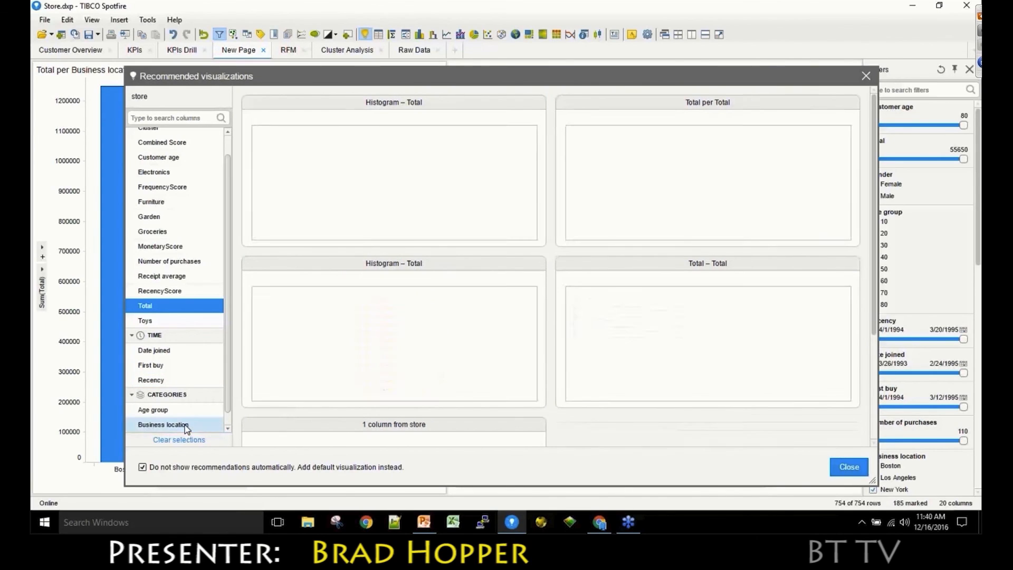
scroll(230, 418, down, 1)
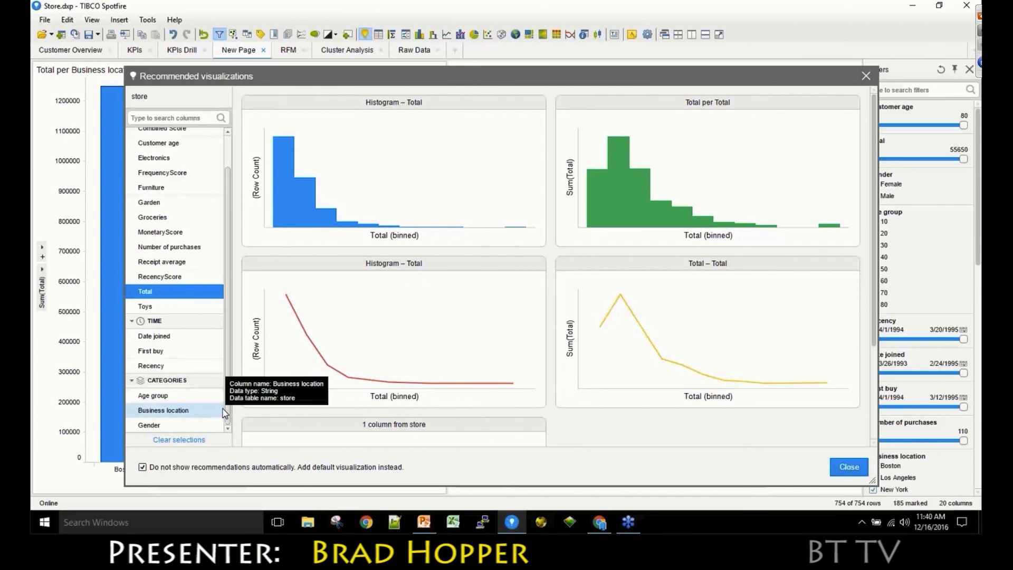
drag(227, 407, 230, 365)
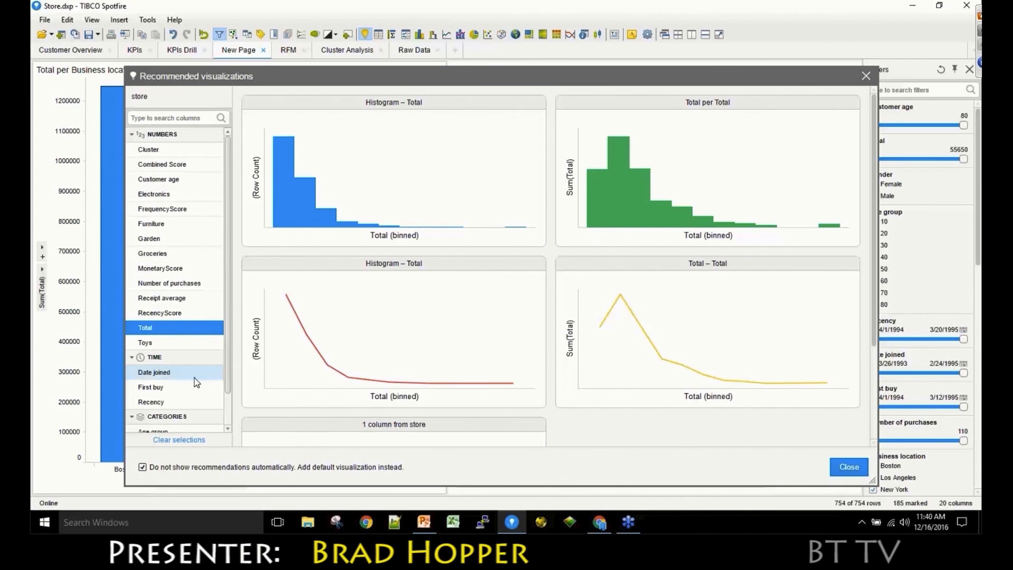
scroll(180, 412, down, 2)
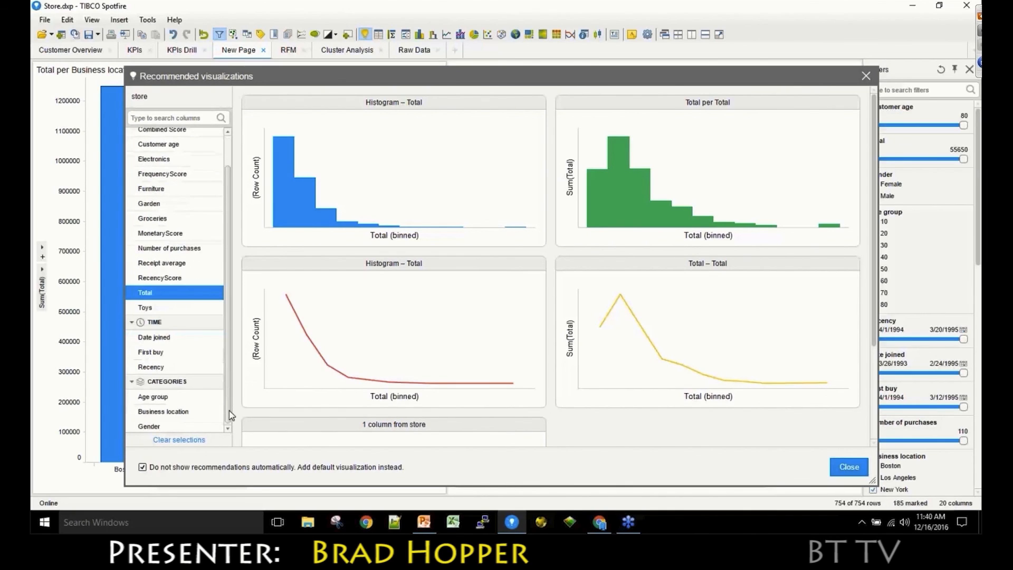
click(174, 423)
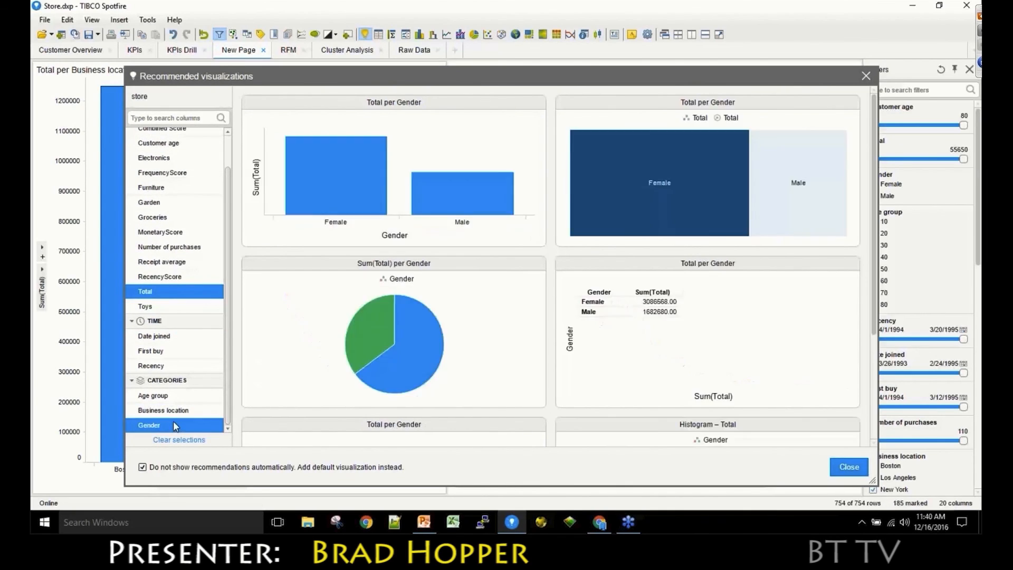
click(422, 357)
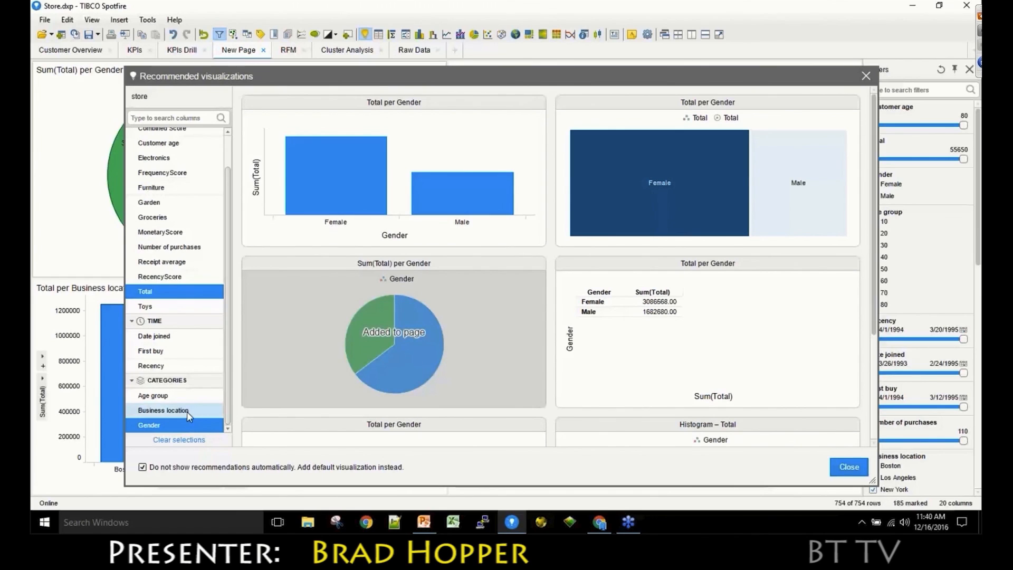
- Include Business location and Age group in the selection, add the recommended three-level treemap of Total, and close the recommendations
drag(187, 412, 183, 401)
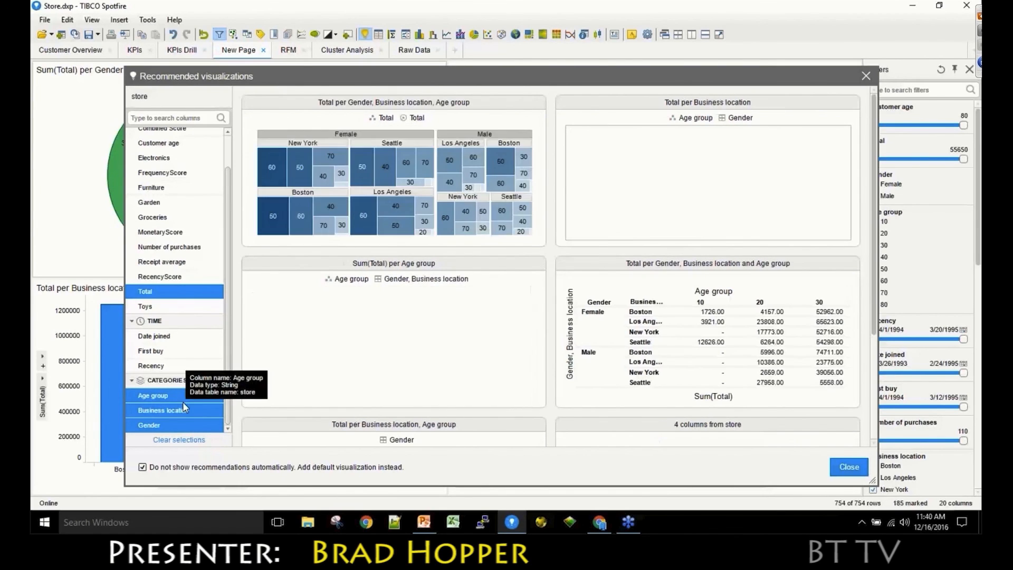
click(398, 154)
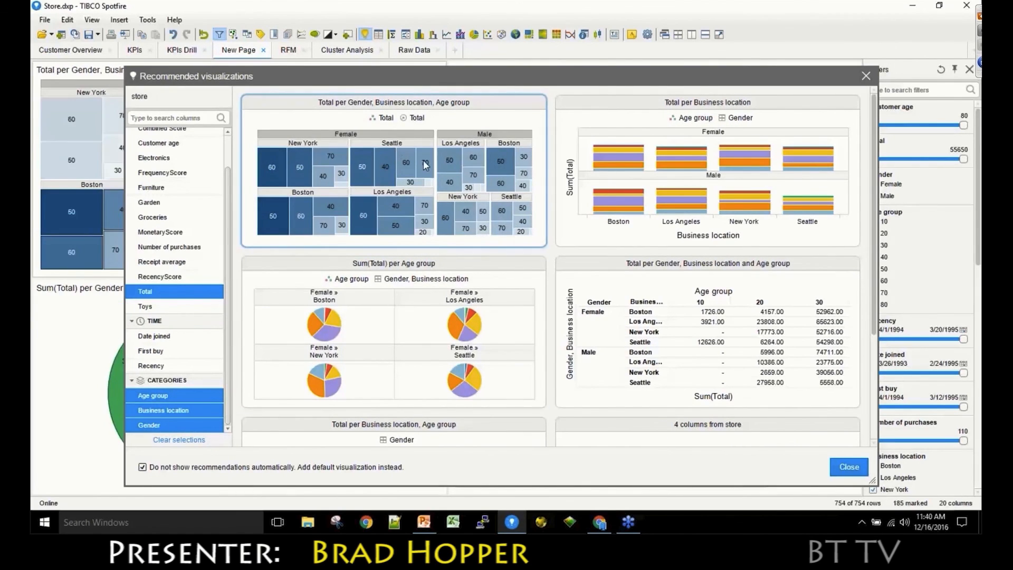
click(849, 467)
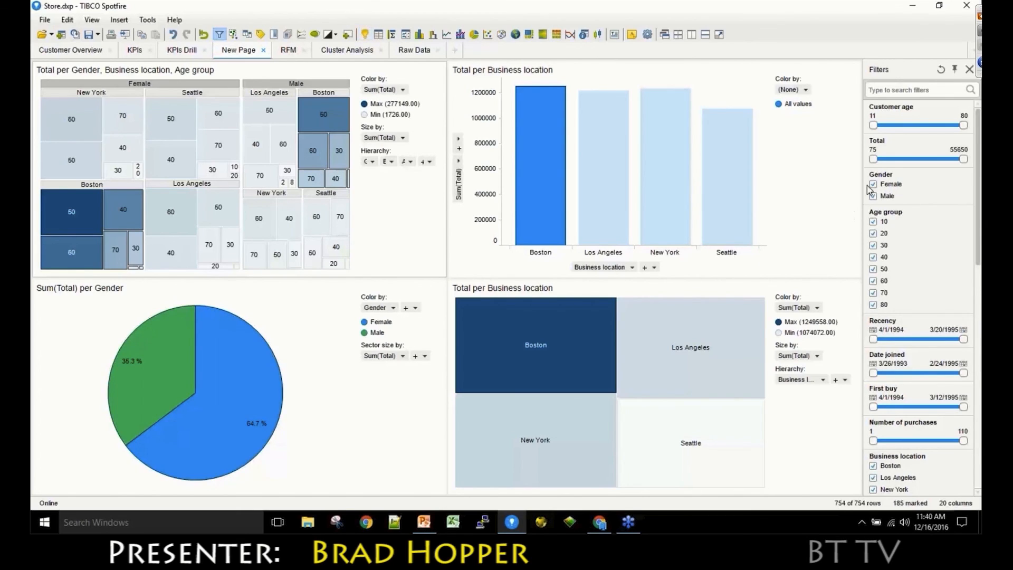
mouse_move(870, 168)
mouse_down()
mouse_move(903, 165)
mouse_move(874, 165)
mouse_up()
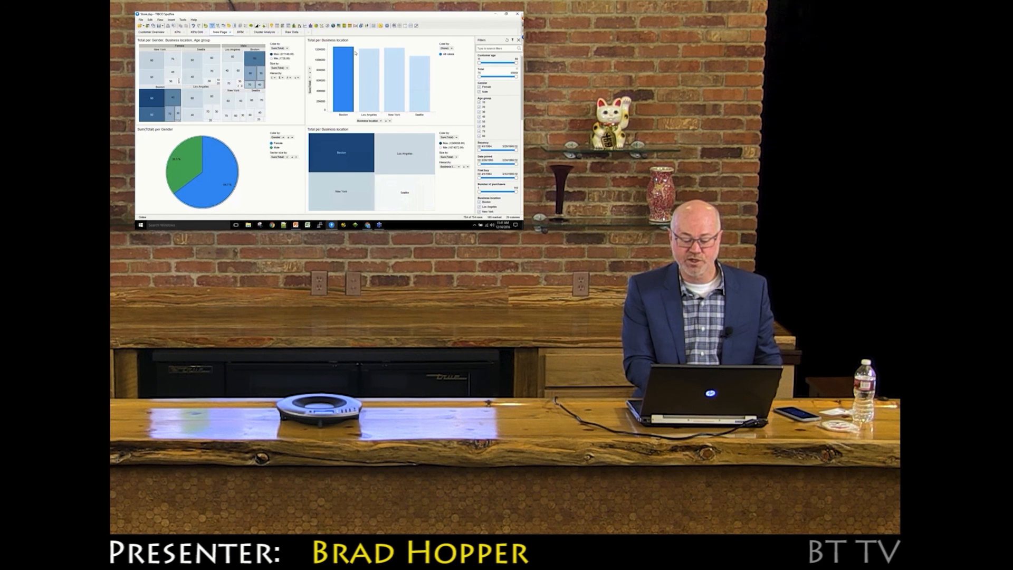
- Add the New York bar to the Los Angeles marking in the Total per Business location bar chart
ctrl+click(398, 73)
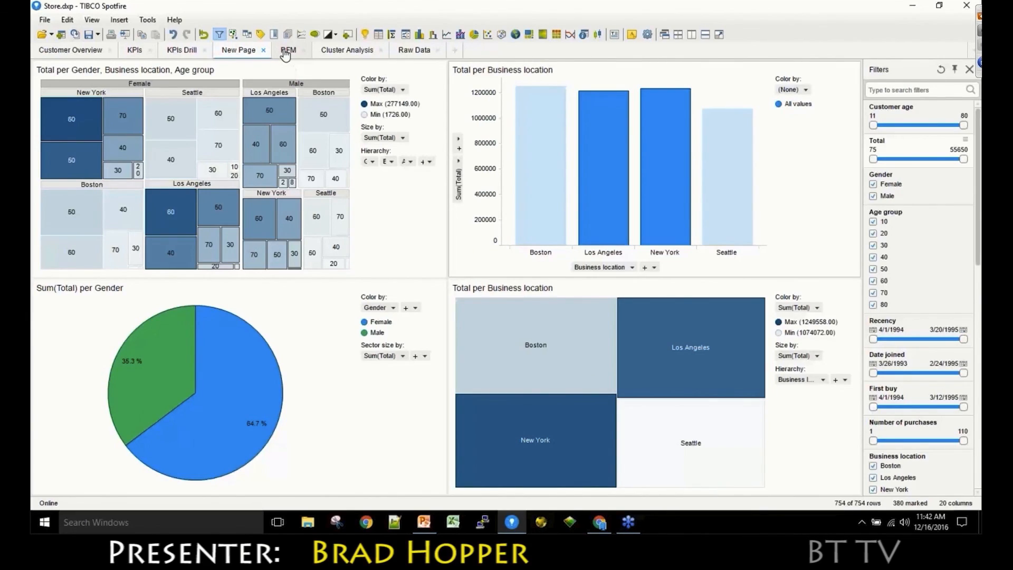
- On the RFM page, widen the RFM Matrix by narrowing the area with the binning and column choices
click(284, 51)
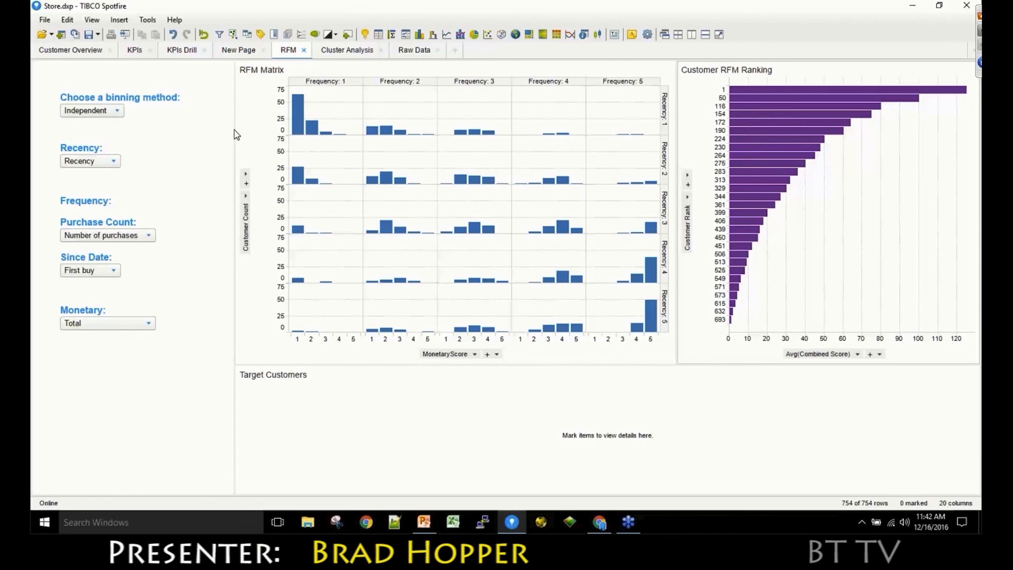
drag(235, 130, 204, 135)
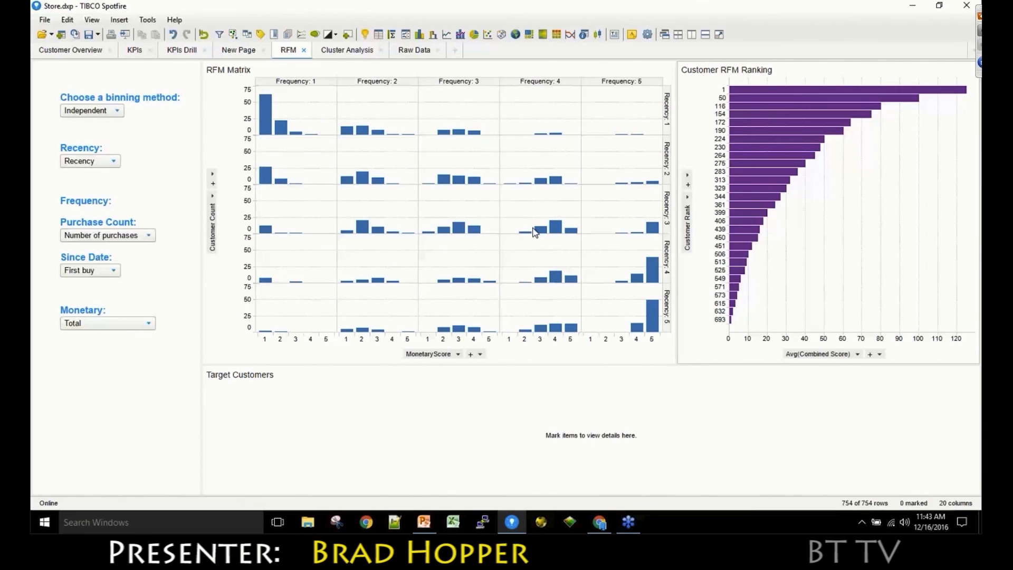
- Mark the RFM Matrix bars for Frequency 4 and 5 with Recency 4 and 5, and clear the marking
drag(511, 244, 669, 388)
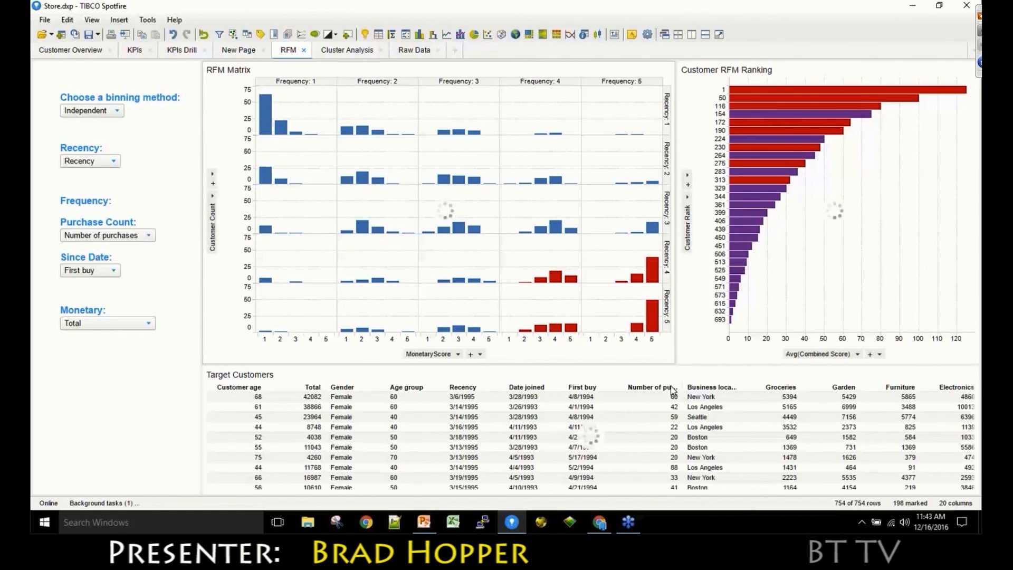
click(524, 261)
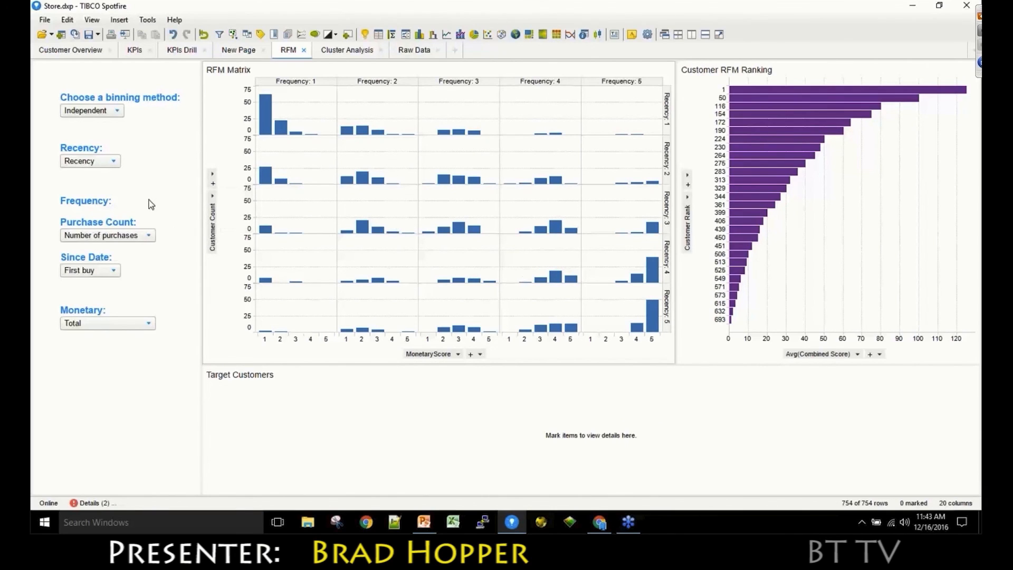
- Switch the Monetary column of the RFM analysis to Electronics and back to Total
click(149, 324)
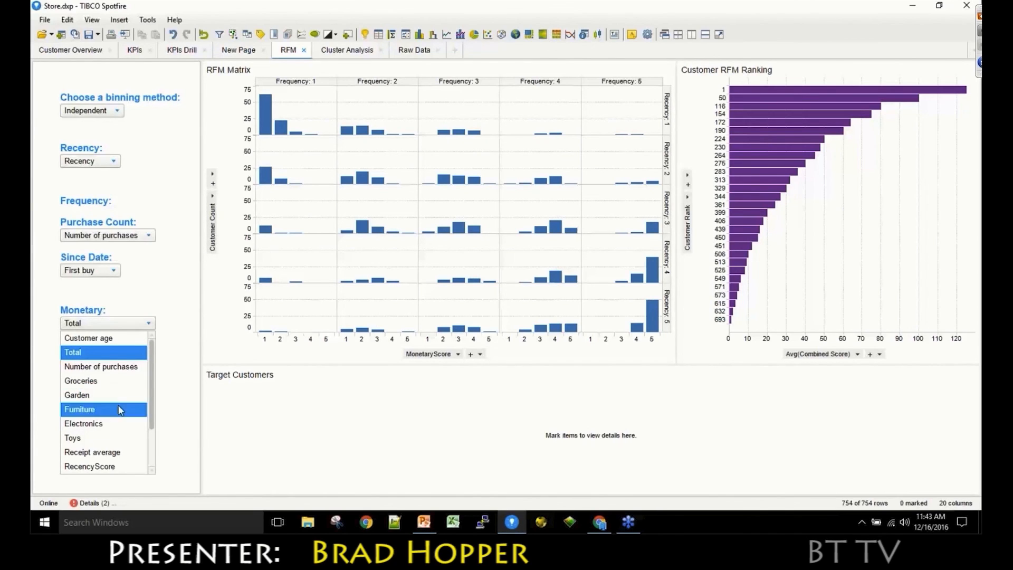
click(118, 424)
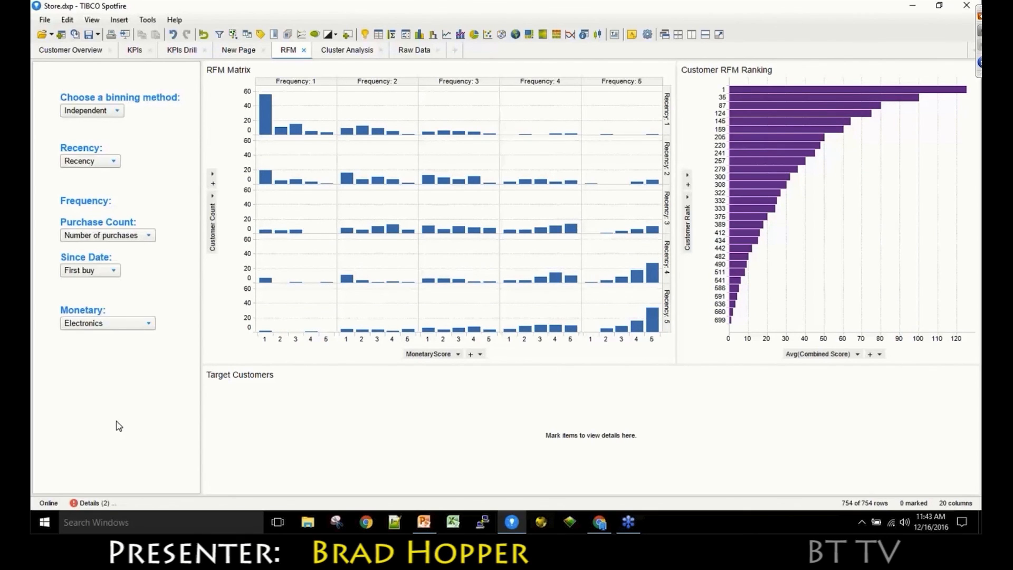
click(149, 328)
click(73, 353)
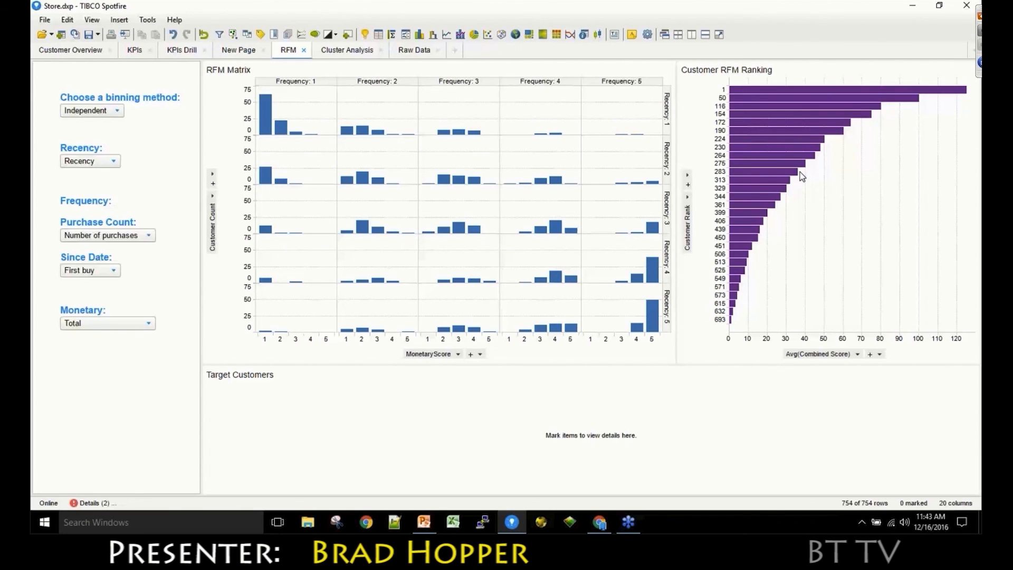
- Mark the Customer RFM Ranking bars from rank 1 down to rank 275
drag(800, 172, 939, 49)
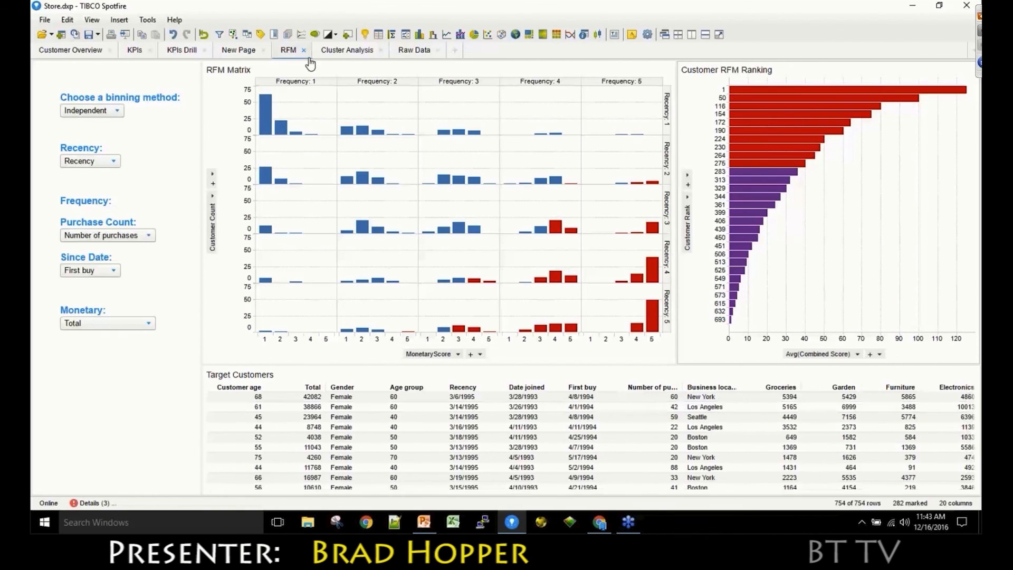
- On the Cluster Analysis page, recluster the customers by Garden, Furniture, Electronics and Toys, leaving out Groceries
click(331, 51)
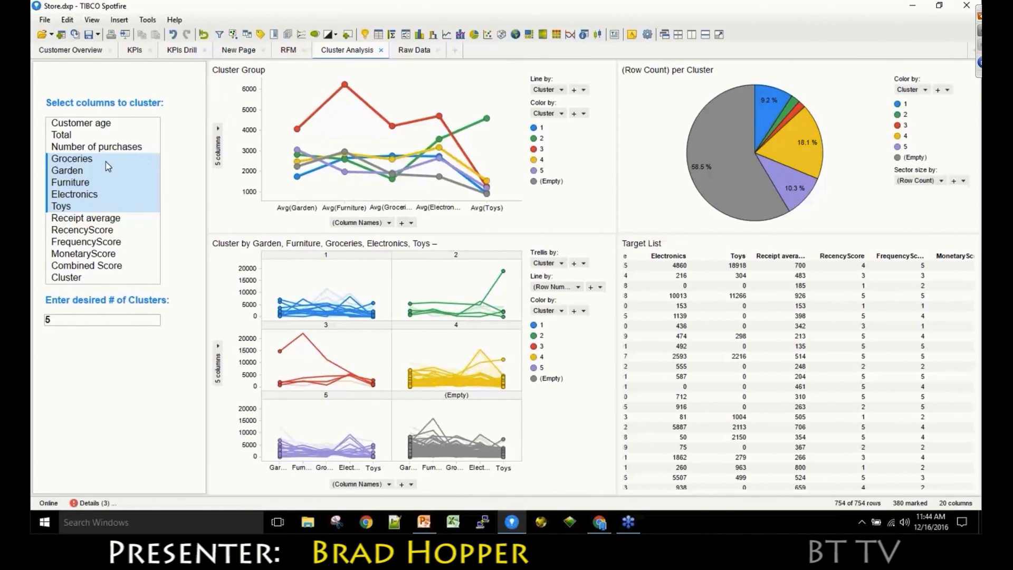
click(94, 171)
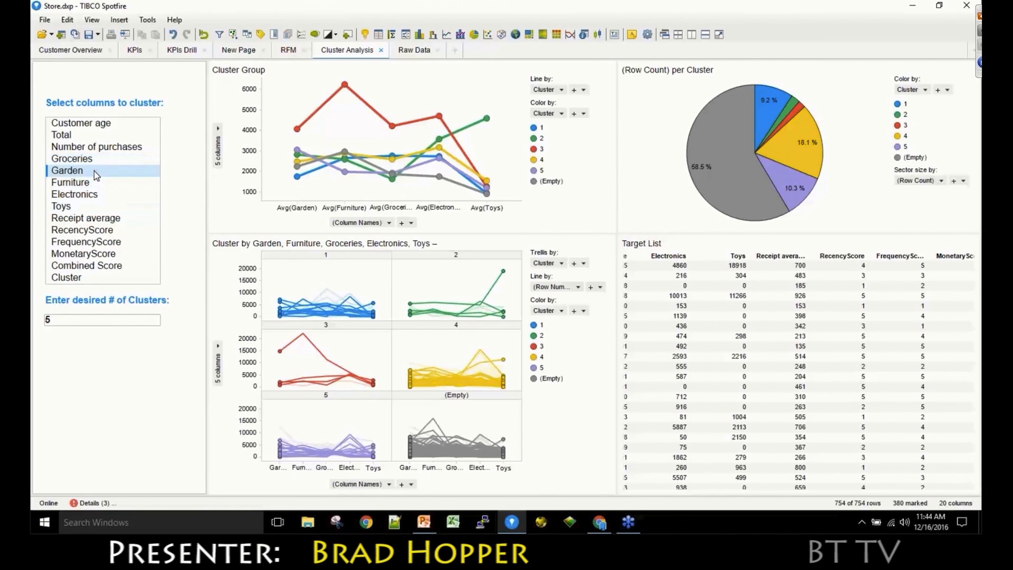
drag(94, 170, 109, 208)
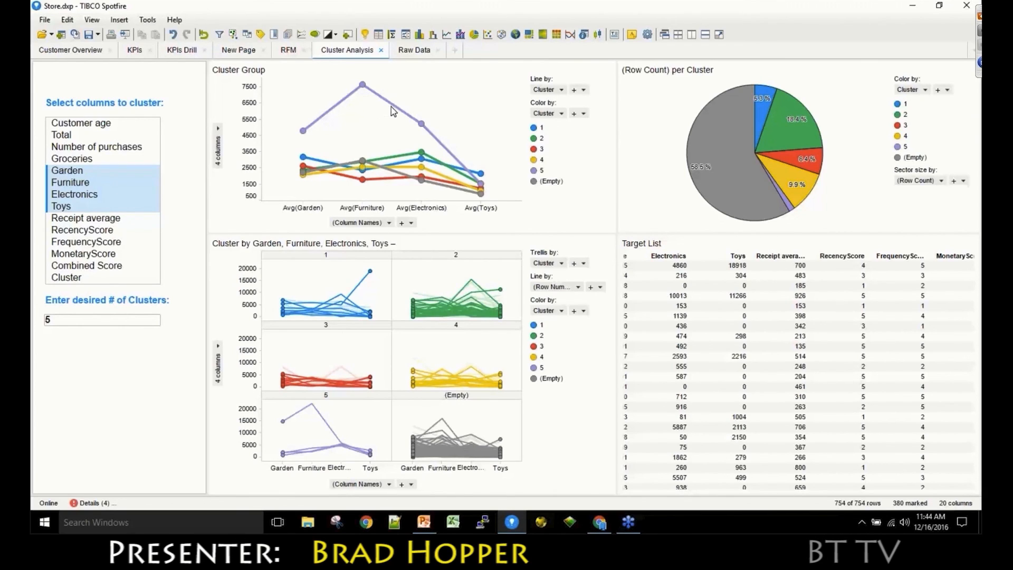
- Mark the cluster 2 and cluster 5 lines together in the Cluster Group chart
mouse_move(393, 110)
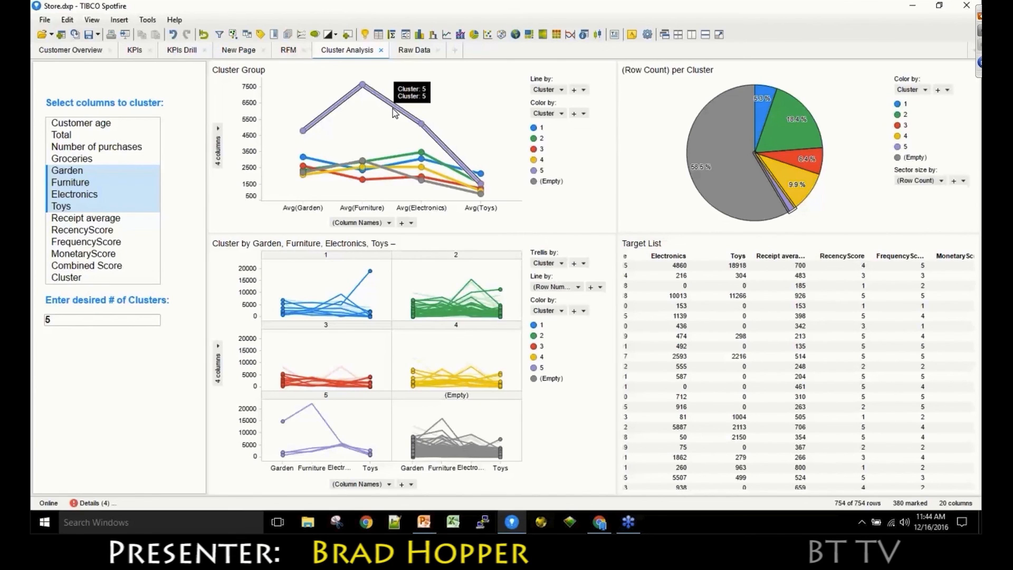
mouse_move(411, 161)
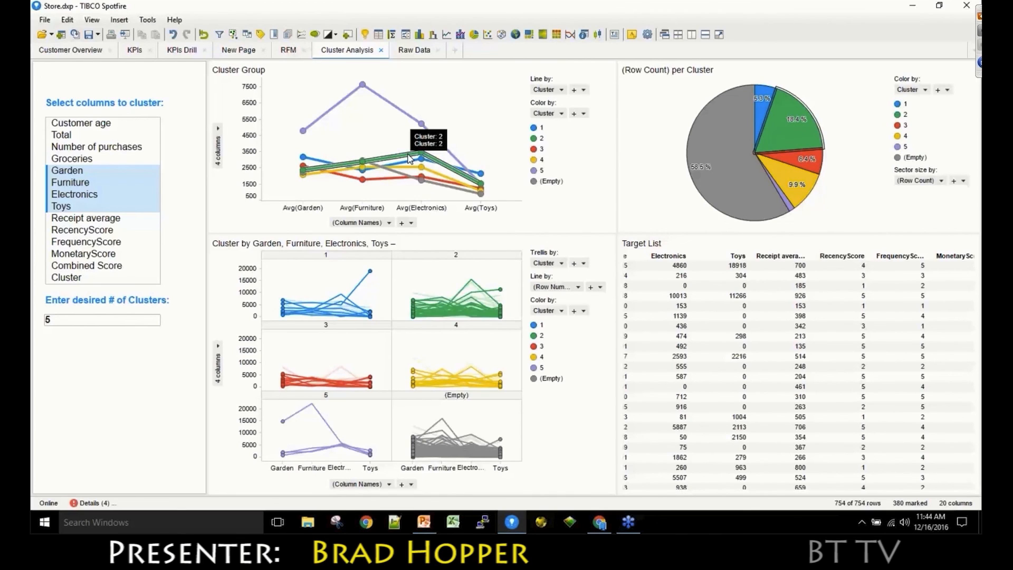
click(409, 158)
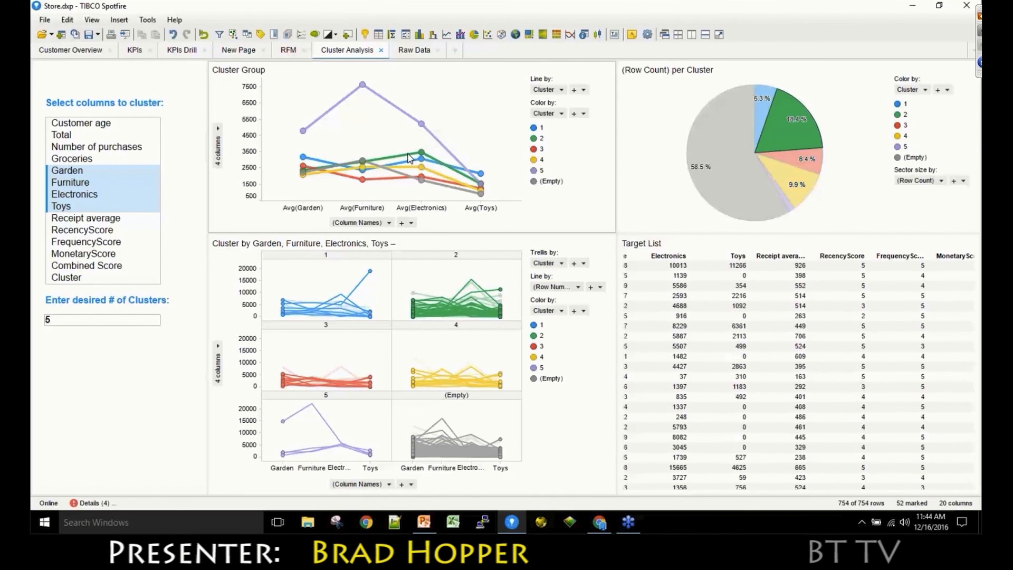
click(407, 119)
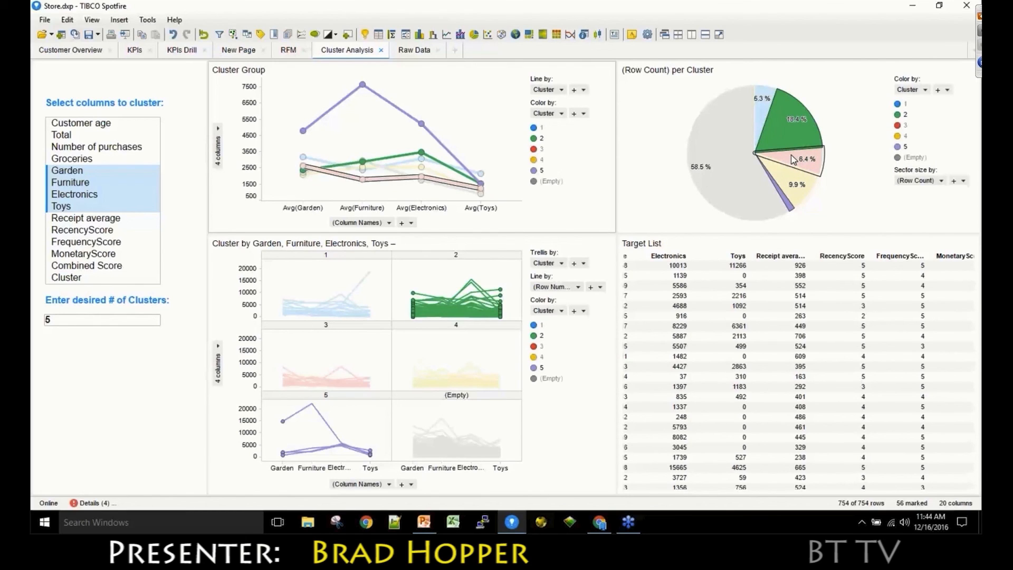
mouse_move(793, 160)
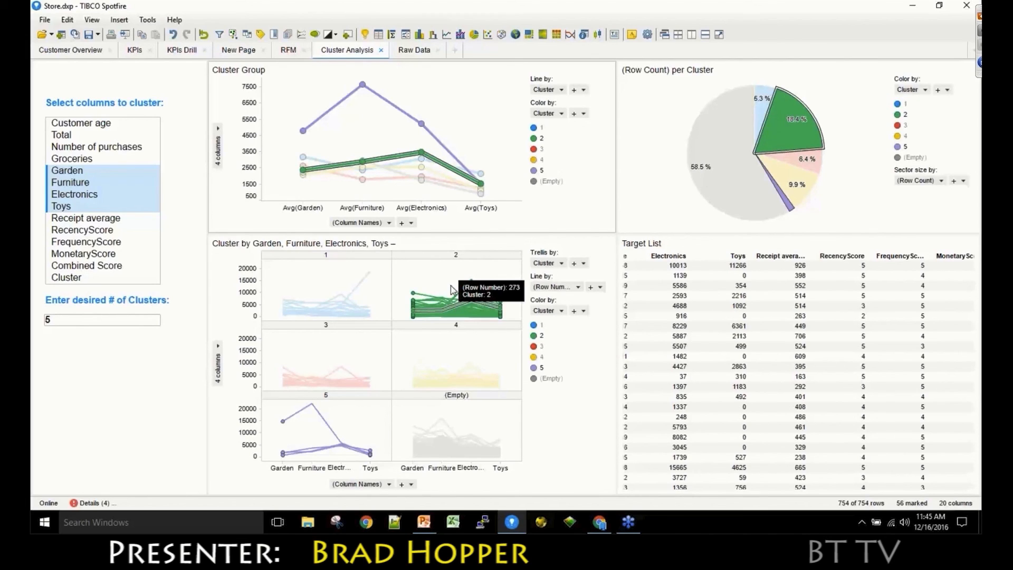
- Switch to the PowerPoint slide show with the New Balance customer case study
click(423, 522)
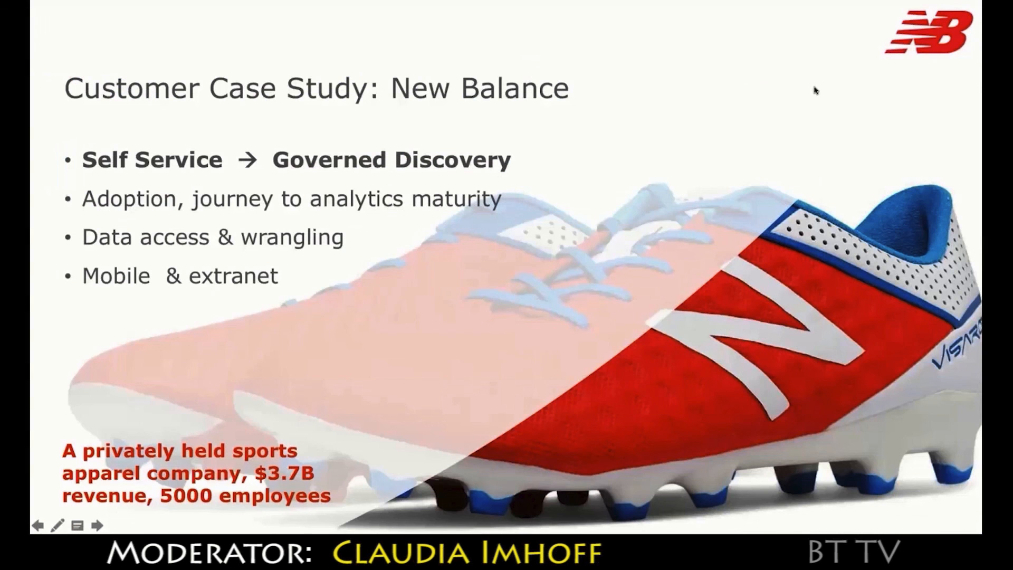